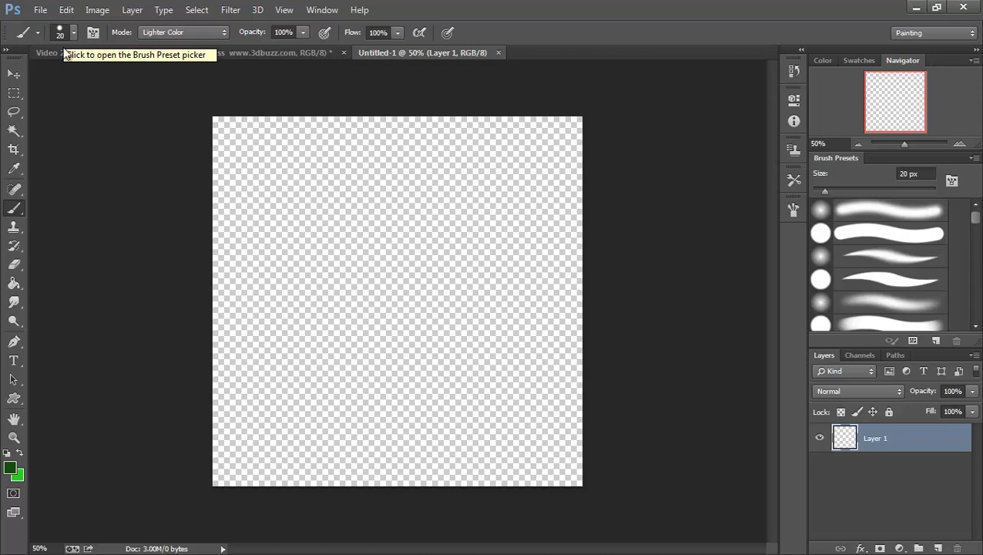
# Add a new layer above Layer 1 and choose Lighter Color as the brush's painting mode.
pyautogui.click(939, 547)
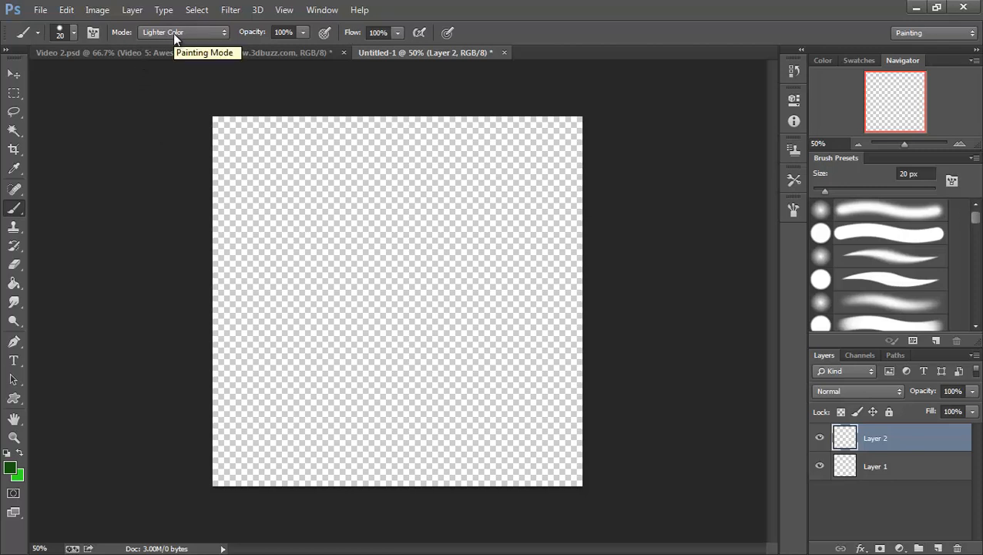
pyautogui.click(224, 33)
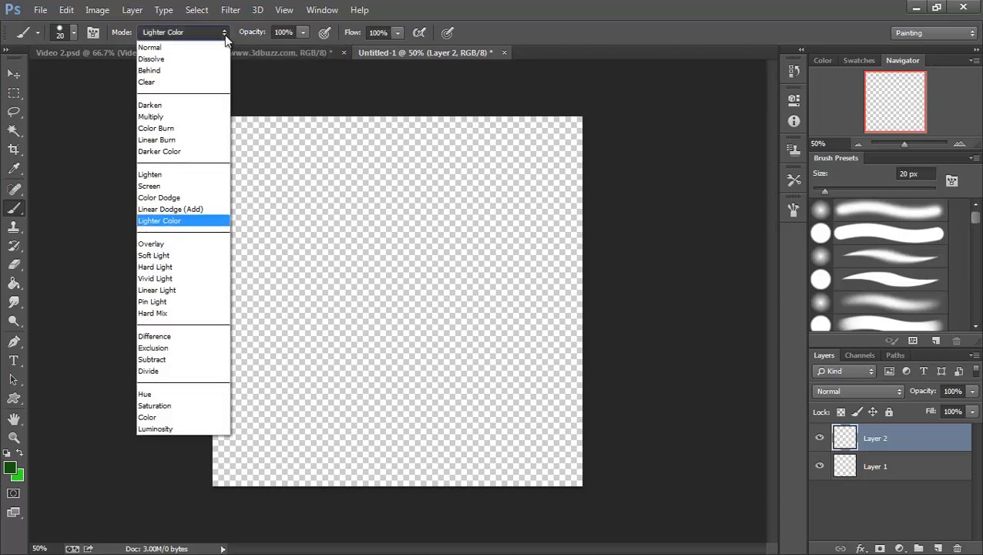
pyautogui.click(174, 221)
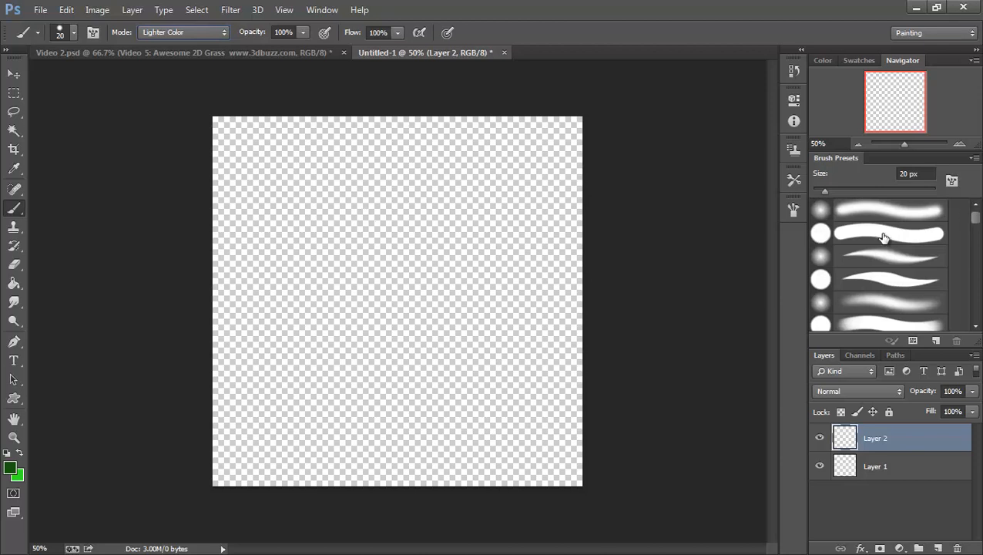
# Examine the brush's tip shape, Shape Dynamics and Color Dynamics settings, including the fade controls, jitter and spacing.
pyautogui.click(794, 211)
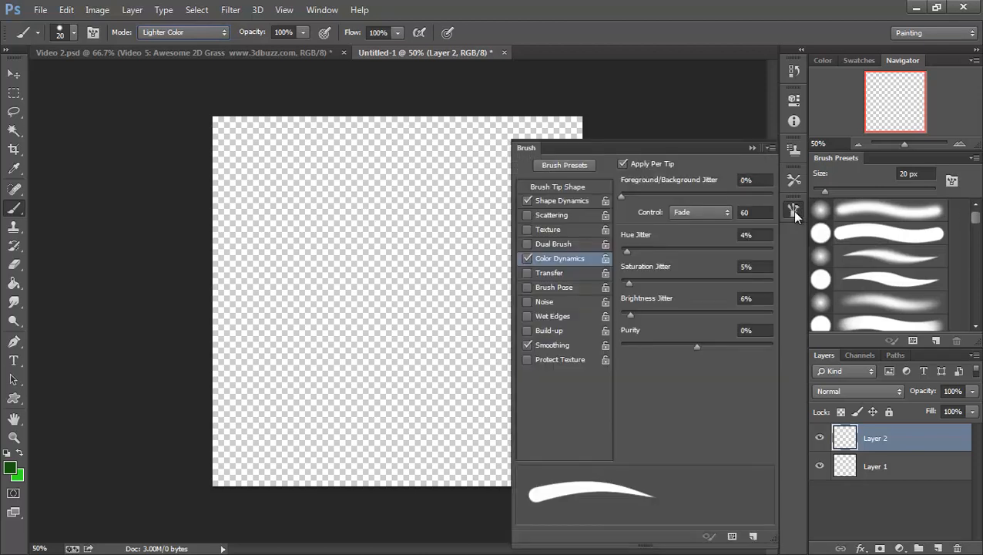
pyautogui.click(577, 188)
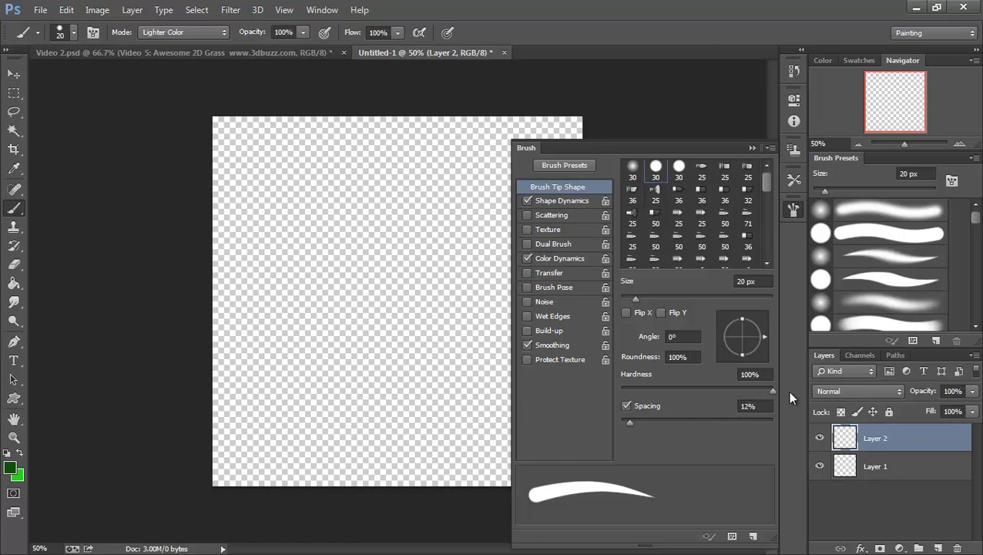
pyautogui.click(553, 201)
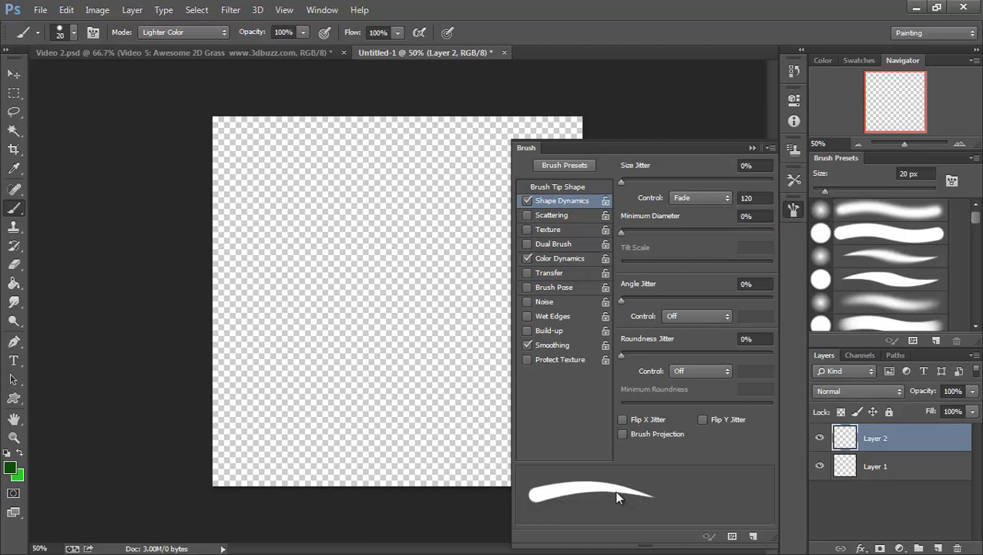
pyautogui.click(553, 259)
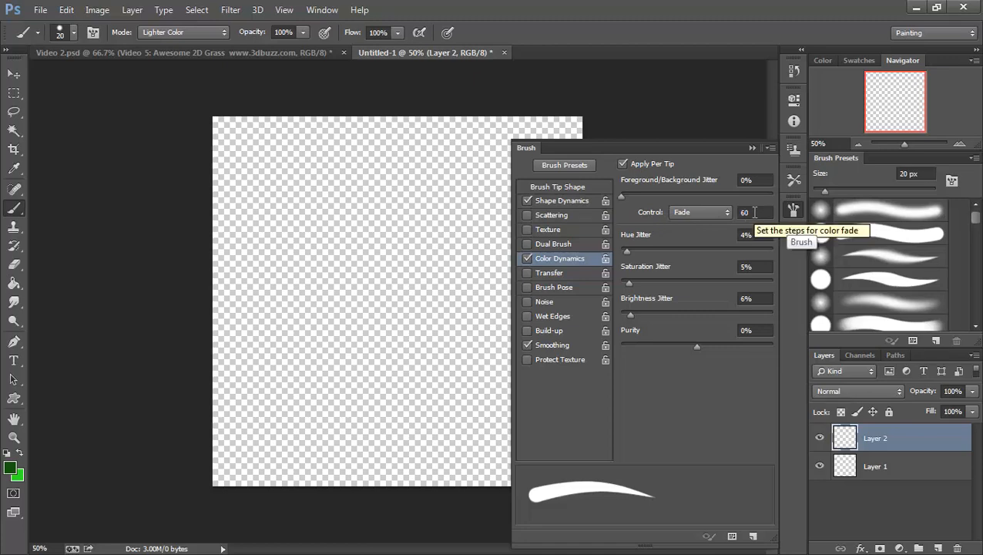
pyautogui.click(577, 203)
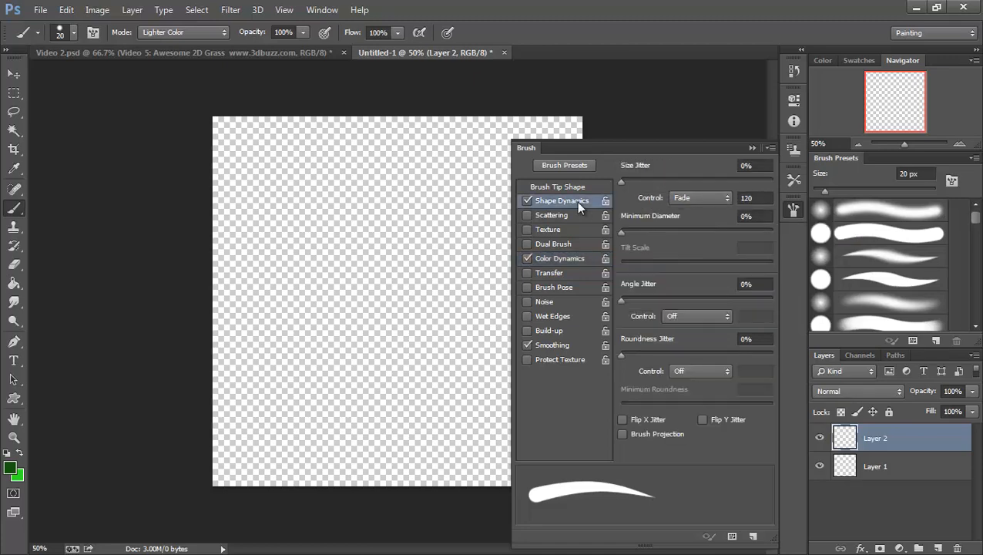
pyautogui.click(558, 186)
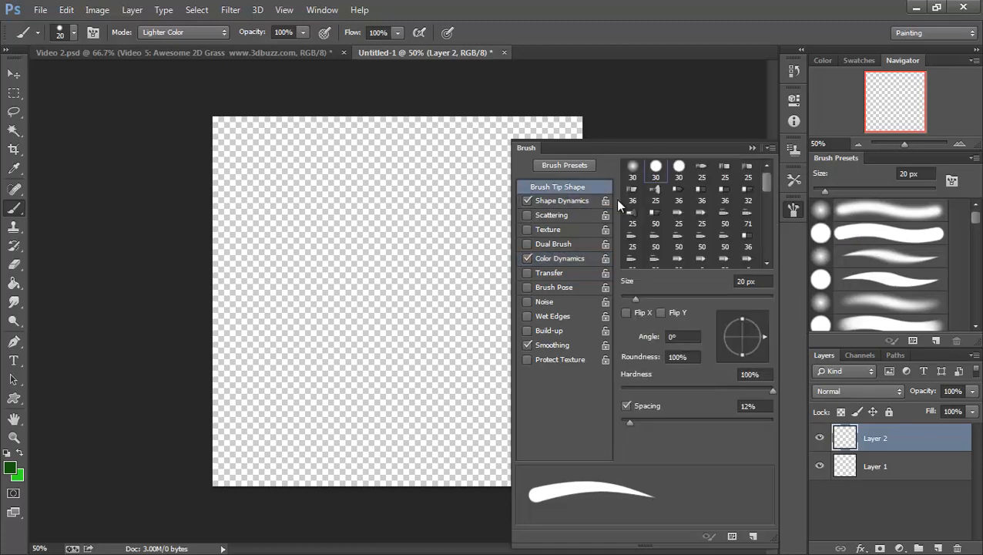
pyautogui.click(560, 201)
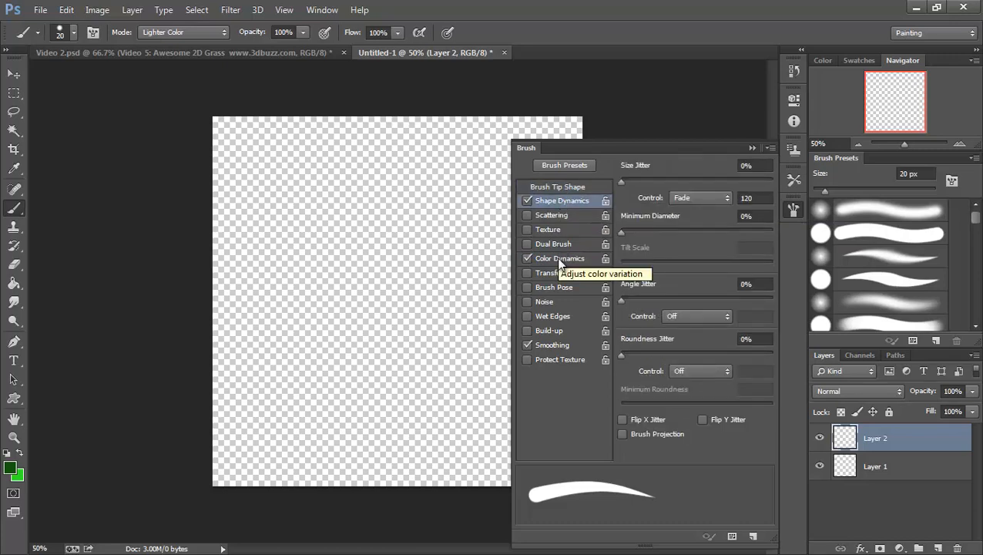
pyautogui.click(560, 261)
pyautogui.click(552, 204)
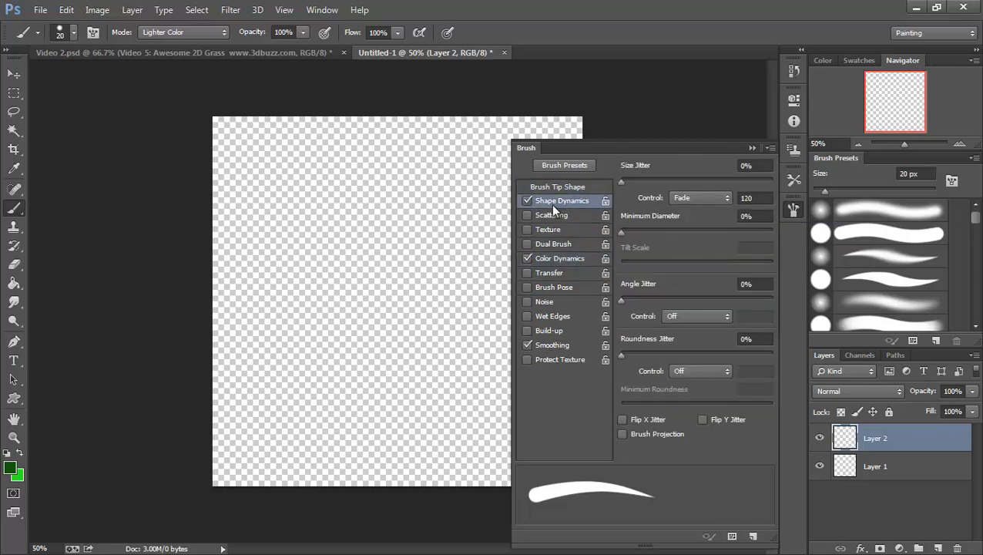
pyautogui.click(553, 186)
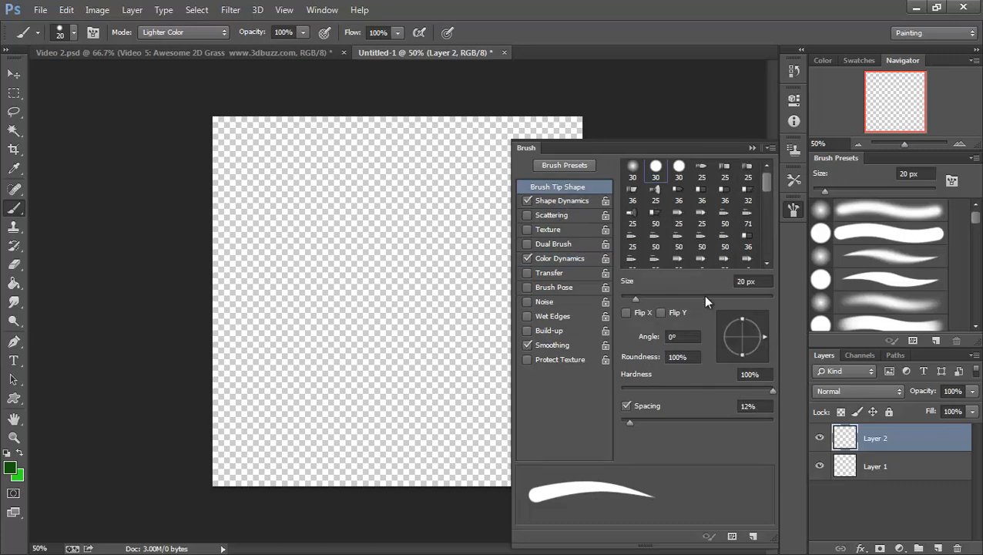
pyautogui.click(751, 147)
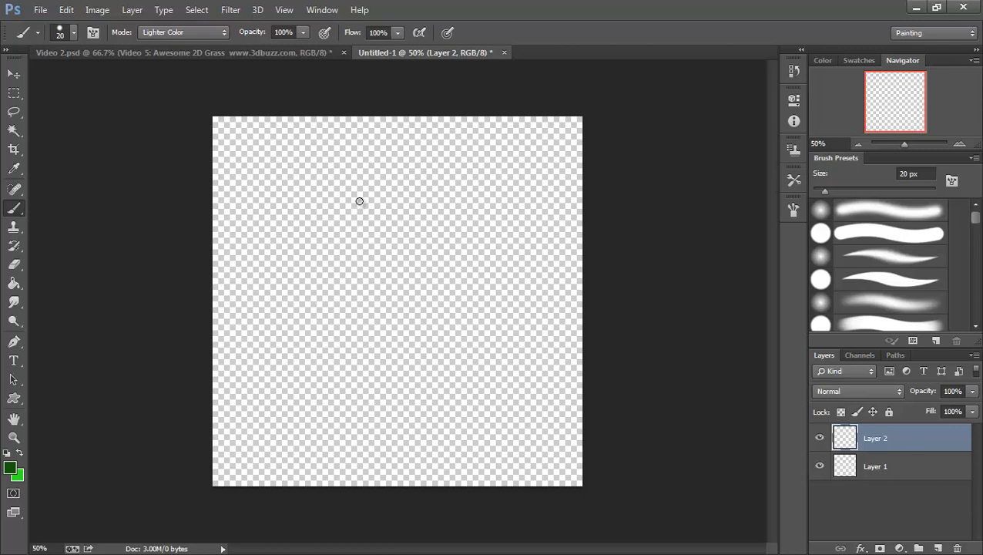
# Paint a single grass blade near the top of the canvas and review the foreground and background colors.
pyautogui.moveTo(361, 201); pyautogui.dragTo(379, 149)
pyautogui.click(11, 467)
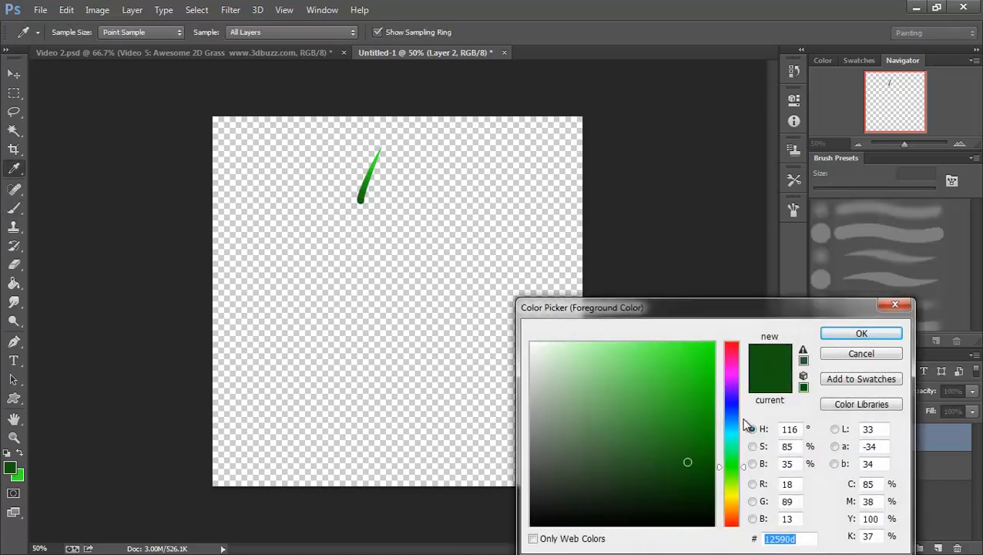
pyautogui.click(857, 334)
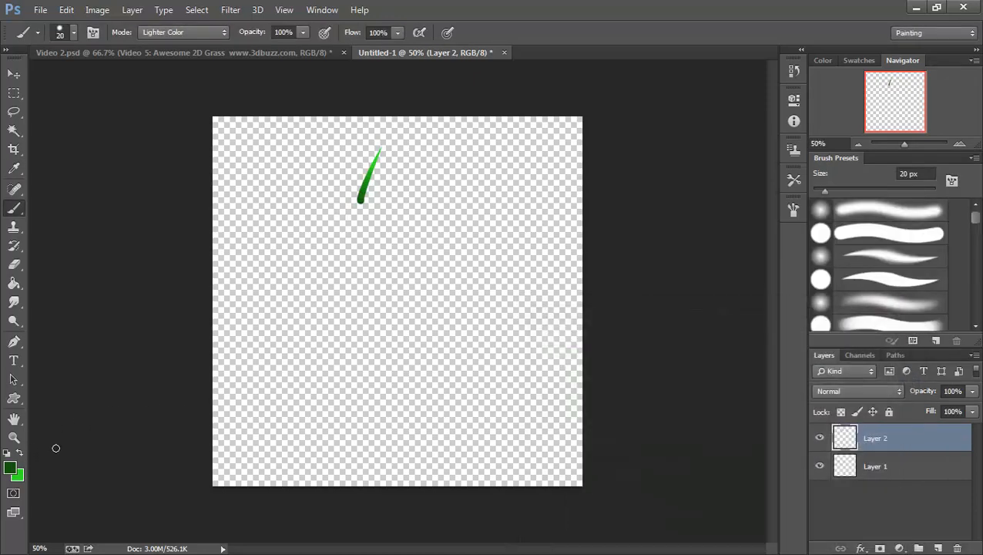
pyautogui.click(21, 478)
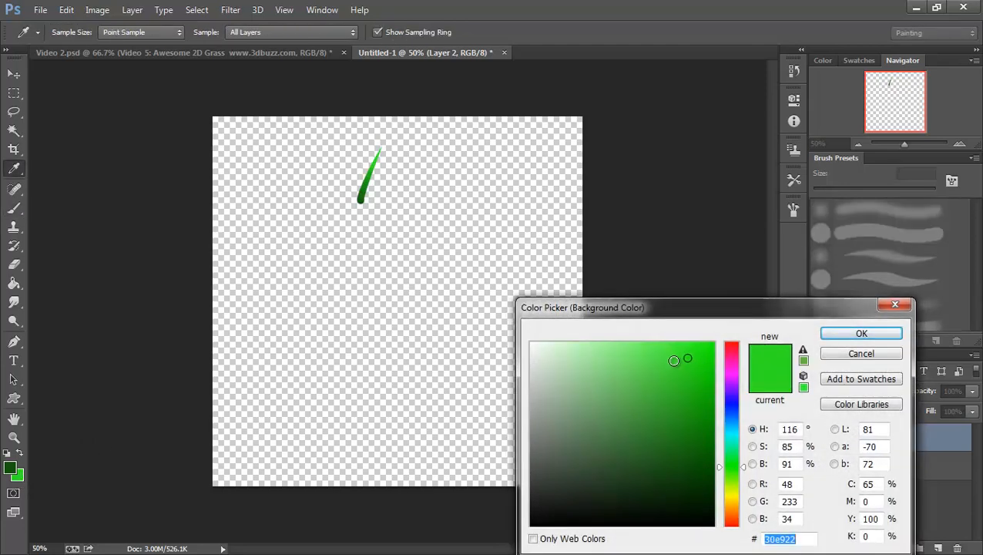
pyautogui.click(840, 336)
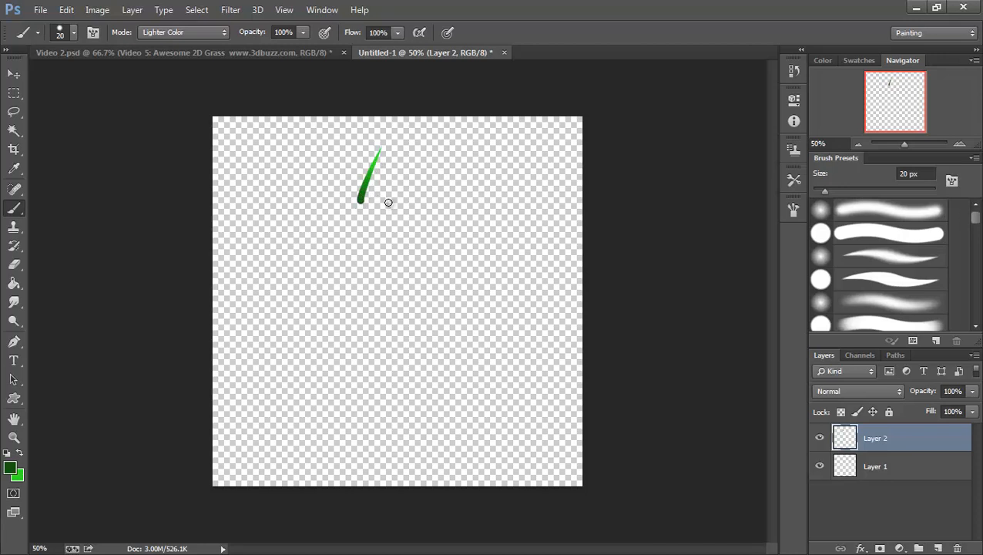
# Paint short upright, slightly curved grass blades on both sides of the first blade to form a row across the upper canvas.
pyautogui.moveTo(389, 204); pyautogui.dragTo(413, 151)
pyautogui.moveTo(402, 199); pyautogui.dragTo(401, 147)
pyautogui.moveTo(423, 204); pyautogui.dragTo(440, 136)
pyautogui.moveTo(451, 204); pyautogui.dragTo(440, 136)
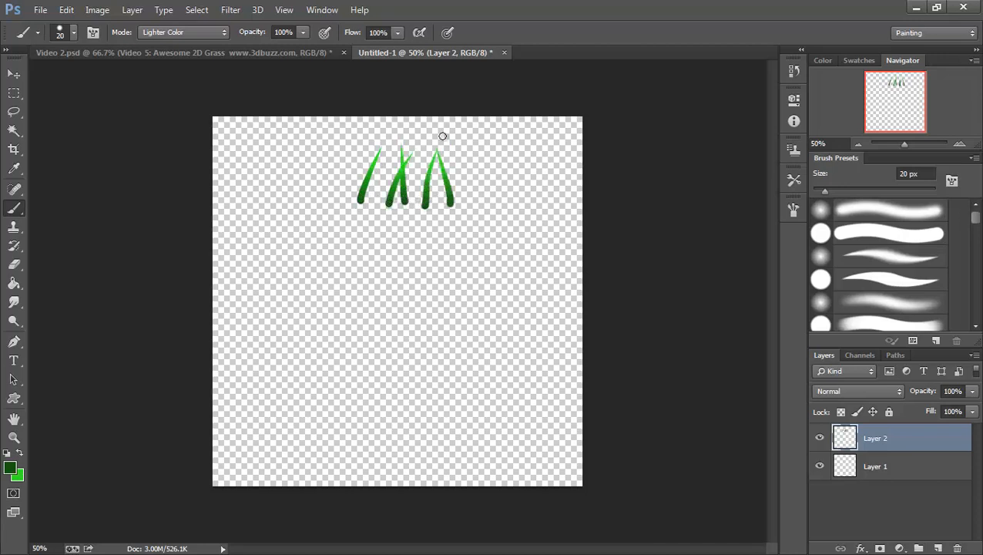
pyautogui.moveTo(462, 202); pyautogui.dragTo(477, 142)
pyautogui.moveTo(486, 203); pyautogui.dragTo(462, 141)
pyautogui.moveTo(504, 200); pyautogui.dragTo(507, 145)
pyautogui.moveTo(525, 200)
pyautogui.mouseDown()
pyautogui.moveTo(533, 149)
pyautogui.moveTo(536, 157)
pyautogui.mouseUp()
pyautogui.moveTo(554, 202); pyautogui.dragTo(570, 150)
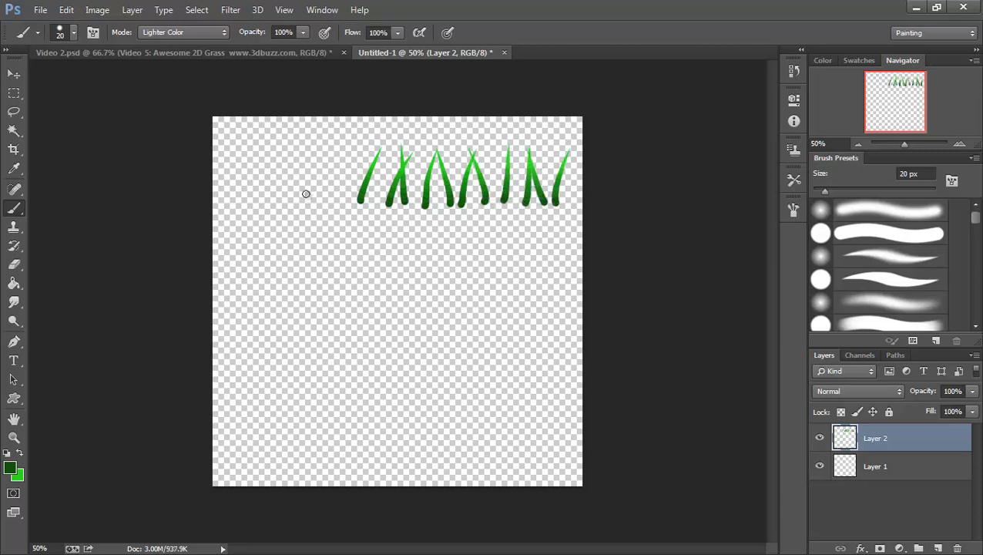
pyautogui.moveTo(346, 203); pyautogui.dragTo(349, 154)
pyautogui.moveTo(313, 202)
pyautogui.mouseDown()
pyautogui.moveTo(324, 146)
pyautogui.moveTo(284, 150)
pyautogui.mouseUp()
pyautogui.moveTo(277, 203)
pyautogui.mouseDown()
pyautogui.moveTo(296, 151)
pyautogui.moveTo(252, 149)
pyautogui.mouseUp()
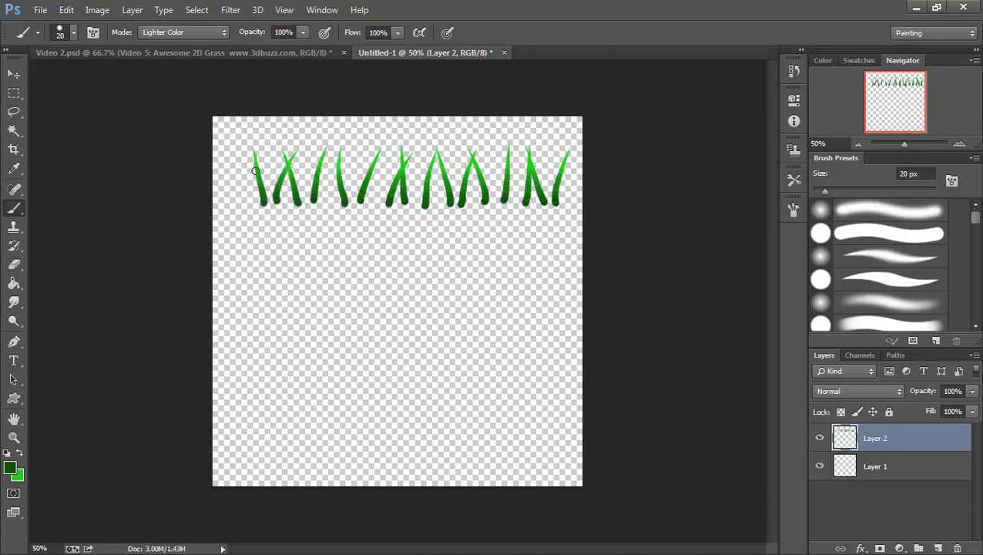
# Fill the gaps in the grass row with crossing blades, working from the canvas's left edge toward the right.
pyautogui.moveTo(248, 200)
pyautogui.mouseDown()
pyautogui.moveTo(265, 149)
pyautogui.moveTo(221, 148)
pyautogui.mouseUp()
pyautogui.moveTo(230, 199); pyautogui.dragTo(260, 149)
pyautogui.moveTo(309, 202)
pyautogui.mouseDown()
pyautogui.moveTo(315, 150)
pyautogui.moveTo(335, 182)
pyautogui.moveTo(348, 149)
pyautogui.mouseUp()
pyautogui.moveTo(351, 203); pyautogui.dragTo(361, 140)
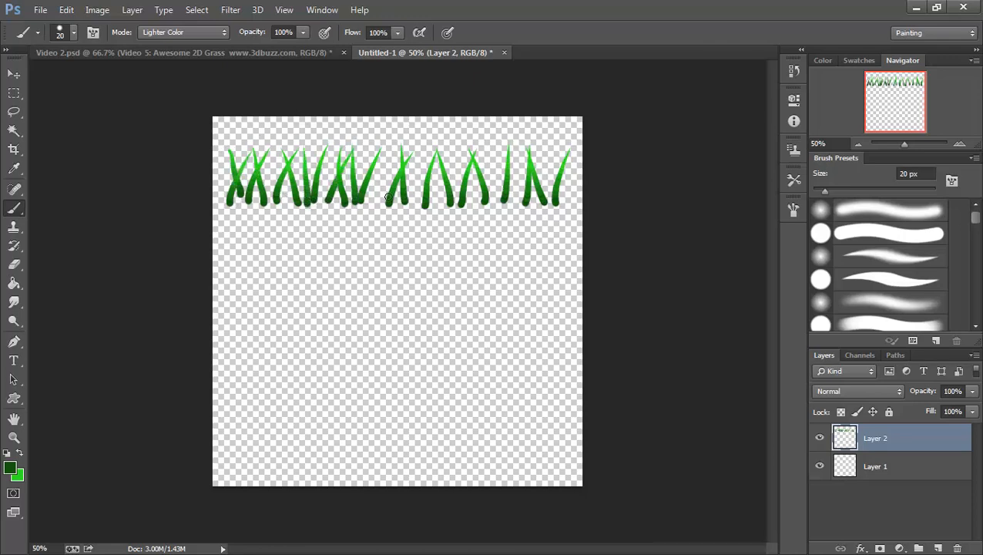
pyautogui.moveTo(385, 199); pyautogui.dragTo(376, 143)
pyautogui.moveTo(412, 202)
pyautogui.mouseDown()
pyautogui.moveTo(435, 137)
pyautogui.moveTo(457, 156)
pyautogui.mouseUp()
pyautogui.moveTo(471, 210); pyautogui.dragTo(492, 158)
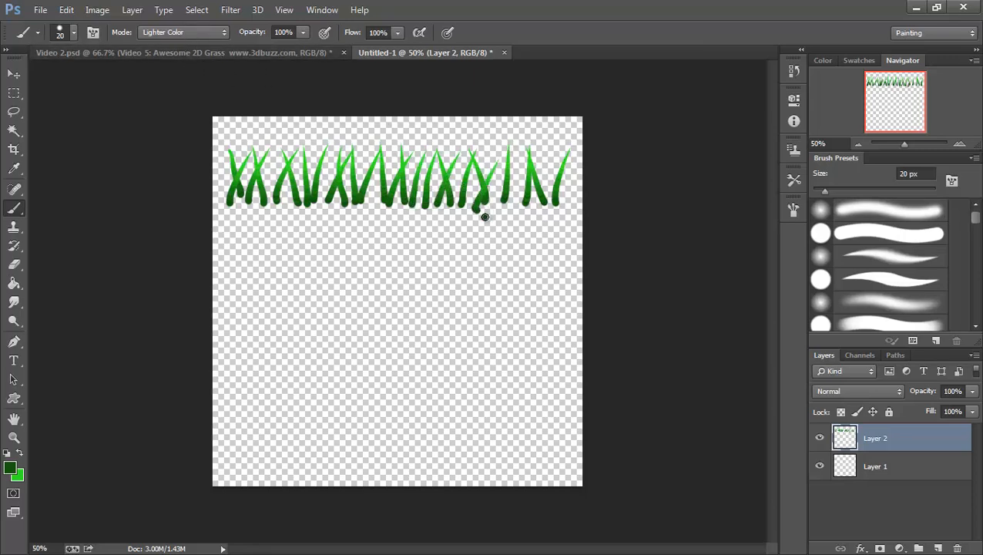
# Paint a second, slightly lower layer of overlapping blades along the grass row, working from right to left.
pyautogui.moveTo(483, 215); pyautogui.dragTo(501, 138)
pyautogui.moveTo(510, 219); pyautogui.dragTo(514, 160)
pyautogui.moveTo(499, 219); pyautogui.dragTo(518, 164)
pyautogui.moveTo(539, 216)
pyautogui.mouseDown()
pyautogui.moveTo(524, 168)
pyautogui.moveTo(554, 168)
pyautogui.mouseUp()
pyautogui.moveTo(571, 222); pyautogui.dragTo(559, 174)
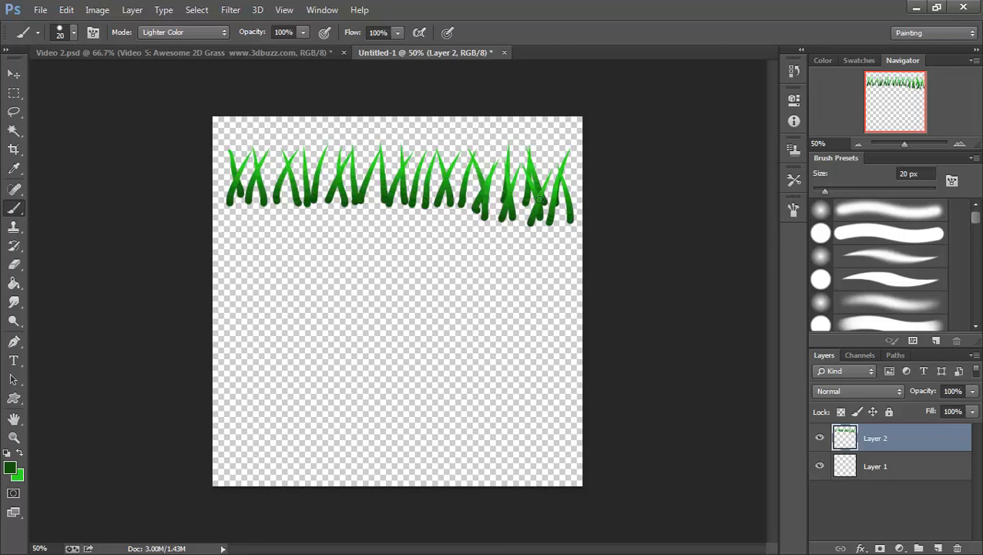
pyautogui.moveTo(562, 219); pyautogui.dragTo(578, 157)
pyautogui.moveTo(453, 220)
pyautogui.mouseDown()
pyautogui.moveTo(446, 164)
pyautogui.moveTo(460, 176)
pyautogui.mouseUp()
pyautogui.moveTo(424, 218)
pyautogui.mouseDown()
pyautogui.moveTo(430, 154)
pyautogui.moveTo(440, 159)
pyautogui.mouseUp()
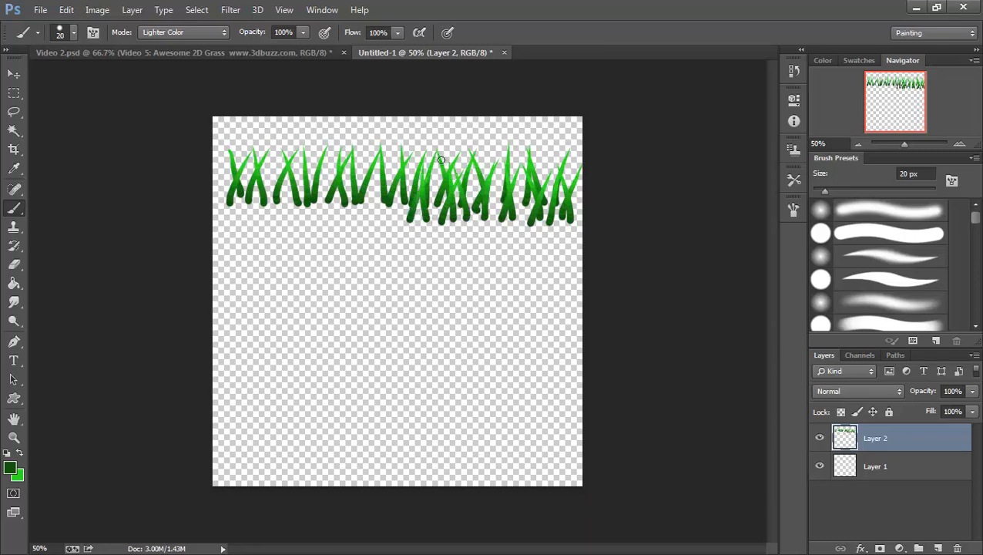
pyautogui.moveTo(397, 219)
pyautogui.mouseDown()
pyautogui.moveTo(386, 154)
pyautogui.moveTo(375, 224)
pyautogui.moveTo(388, 171)
pyautogui.moveTo(358, 153)
pyautogui.mouseUp()
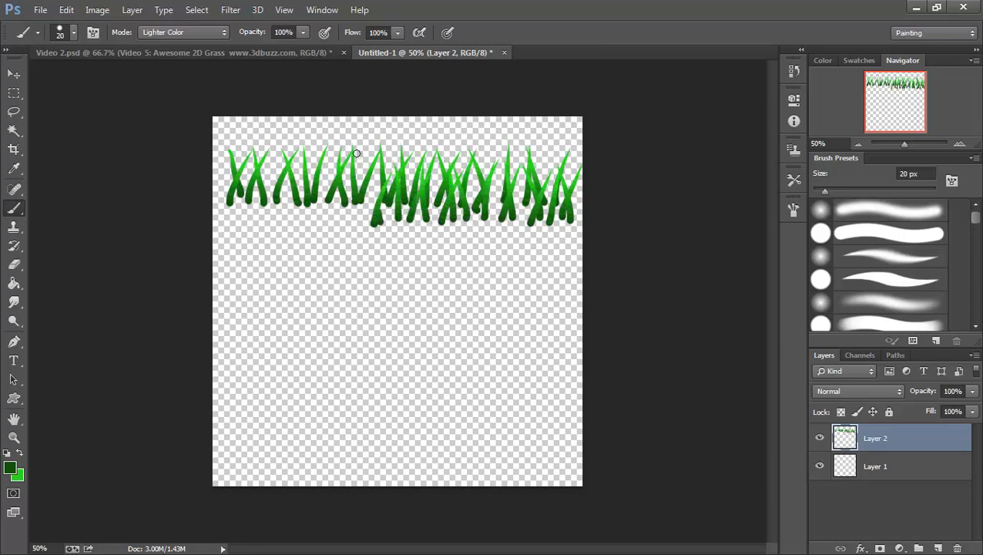
pyautogui.moveTo(359, 220)
pyautogui.mouseDown()
pyautogui.moveTo(373, 146)
pyautogui.moveTo(334, 219)
pyautogui.moveTo(323, 162)
pyautogui.mouseUp()
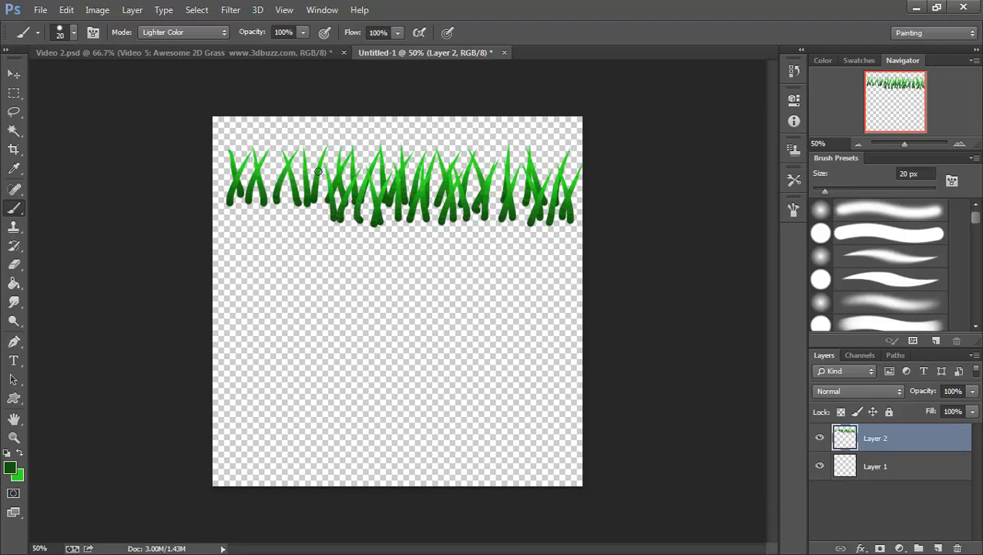
pyautogui.moveTo(322, 217)
pyautogui.mouseDown()
pyautogui.moveTo(340, 147)
pyautogui.moveTo(319, 215)
pyautogui.moveTo(288, 153)
pyautogui.moveTo(319, 206)
pyautogui.moveTo(258, 163)
pyautogui.mouseUp()
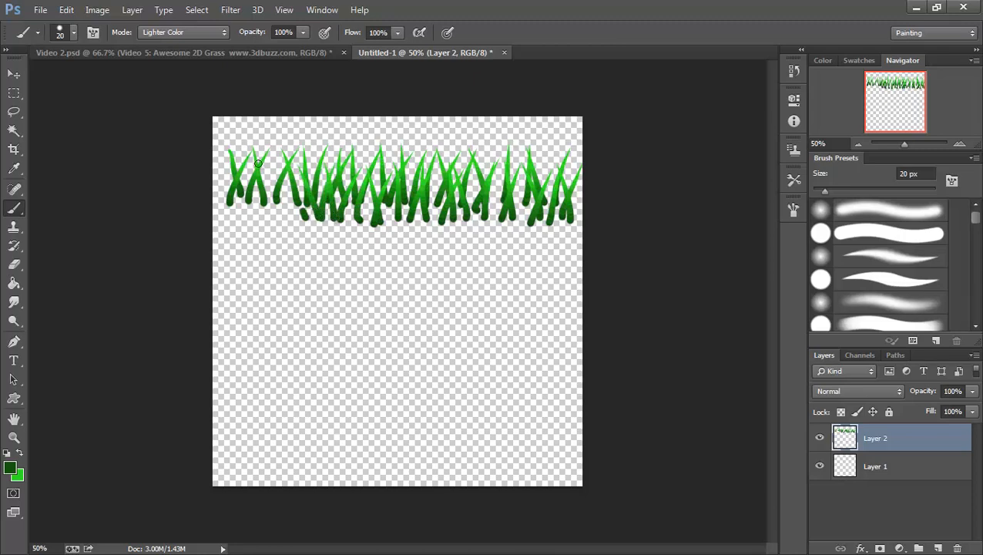
pyautogui.moveTo(284, 220)
pyautogui.mouseDown()
pyautogui.moveTo(329, 147)
pyautogui.moveTo(264, 168)
pyautogui.moveTo(284, 157)
pyautogui.mouseUp()
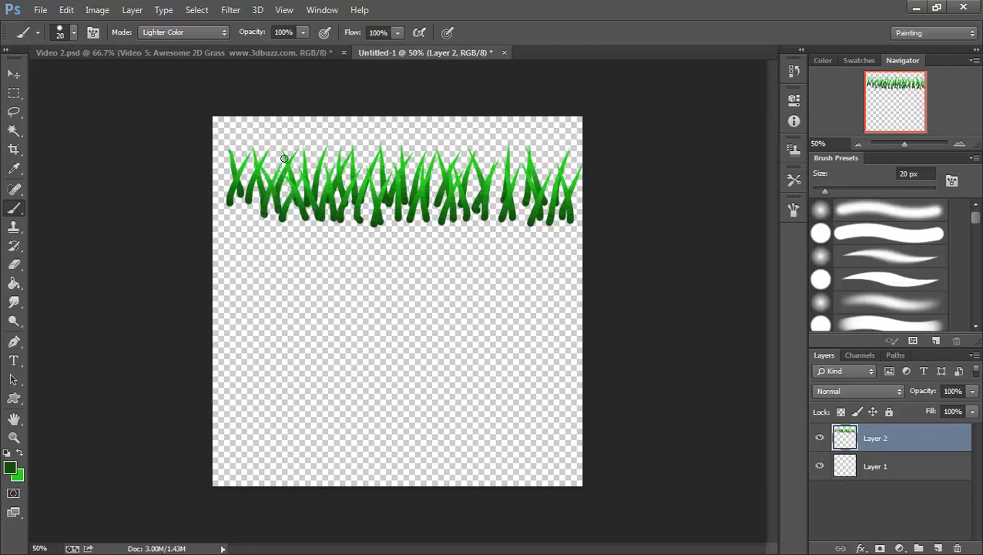
pyautogui.moveTo(249, 215)
pyautogui.mouseDown()
pyautogui.moveTo(261, 190)
pyautogui.moveTo(263, 216)
pyautogui.moveTo(223, 155)
pyautogui.moveTo(252, 215)
pyautogui.moveTo(239, 203)
pyautogui.moveTo(233, 215)
pyautogui.moveTo(248, 158)
pyautogui.moveTo(223, 210)
pyautogui.moveTo(269, 140)
pyautogui.moveTo(217, 212)
pyautogui.moveTo(251, 158)
pyautogui.moveTo(264, 195)
pyautogui.moveTo(259, 211)
pyautogui.moveTo(245, 171)
pyautogui.moveTo(279, 210)
pyautogui.moveTo(275, 164)
pyautogui.mouseUp()
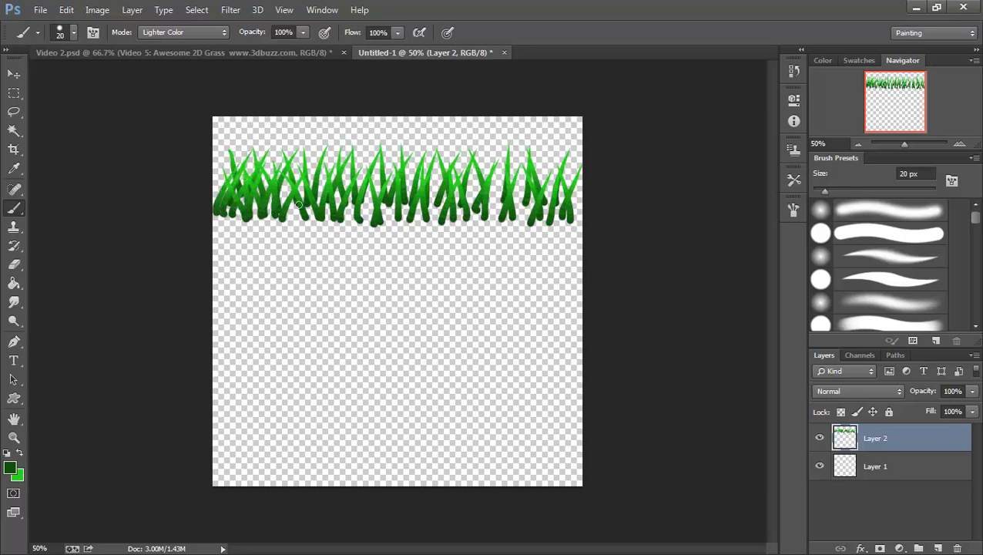
# Thicken the base of the grass strip with more overlapping blades, working from the left part to the right edge.
pyautogui.moveTo(297, 218)
pyautogui.mouseDown()
pyautogui.moveTo(285, 164)
pyautogui.moveTo(309, 174)
pyautogui.moveTo(308, 160)
pyautogui.moveTo(338, 166)
pyautogui.mouseUp()
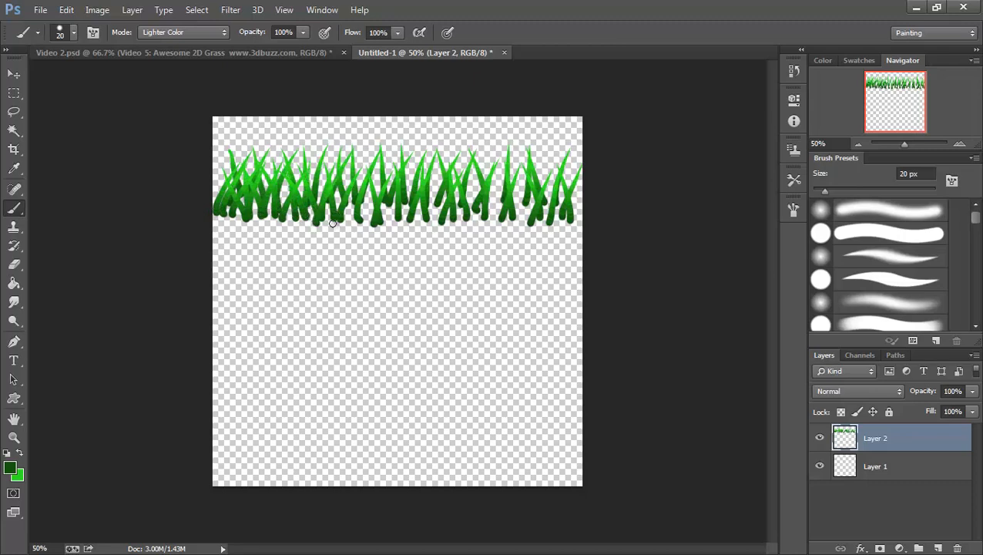
pyautogui.moveTo(333, 223); pyautogui.dragTo(338, 173)
pyautogui.moveTo(364, 219)
pyautogui.mouseDown()
pyautogui.moveTo(348, 159)
pyautogui.moveTo(354, 223)
pyautogui.moveTo(375, 181)
pyautogui.mouseUp()
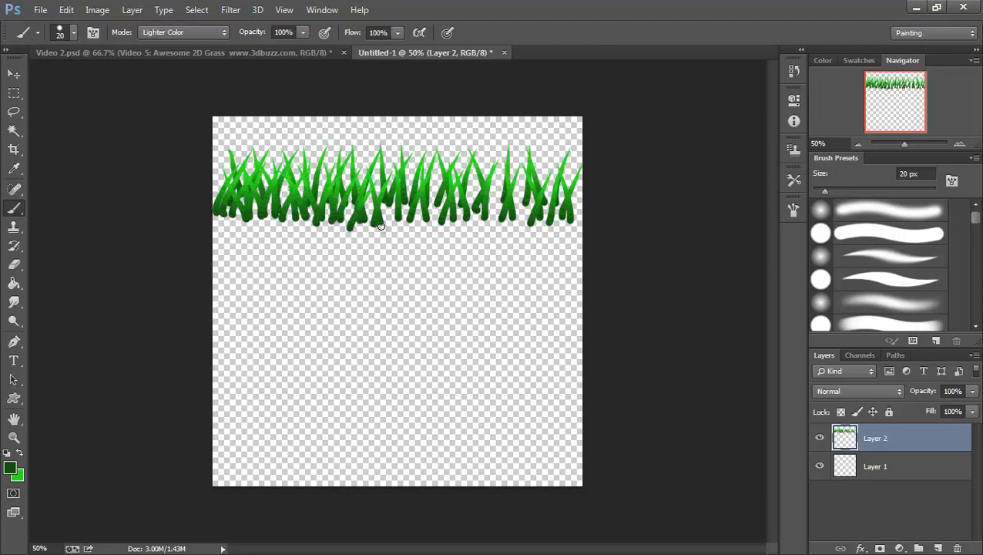
pyautogui.moveTo(381, 225)
pyautogui.mouseDown()
pyautogui.moveTo(400, 172)
pyautogui.moveTo(395, 228)
pyautogui.moveTo(387, 159)
pyautogui.moveTo(409, 220)
pyautogui.moveTo(411, 209)
pyautogui.moveTo(402, 223)
pyautogui.moveTo(426, 202)
pyautogui.moveTo(421, 223)
pyautogui.moveTo(444, 167)
pyautogui.mouseUp()
pyautogui.moveTo(437, 224)
pyautogui.mouseDown()
pyautogui.moveTo(466, 160)
pyautogui.moveTo(494, 170)
pyautogui.mouseUp()
pyautogui.moveTo(472, 221); pyautogui.dragTo(474, 172)
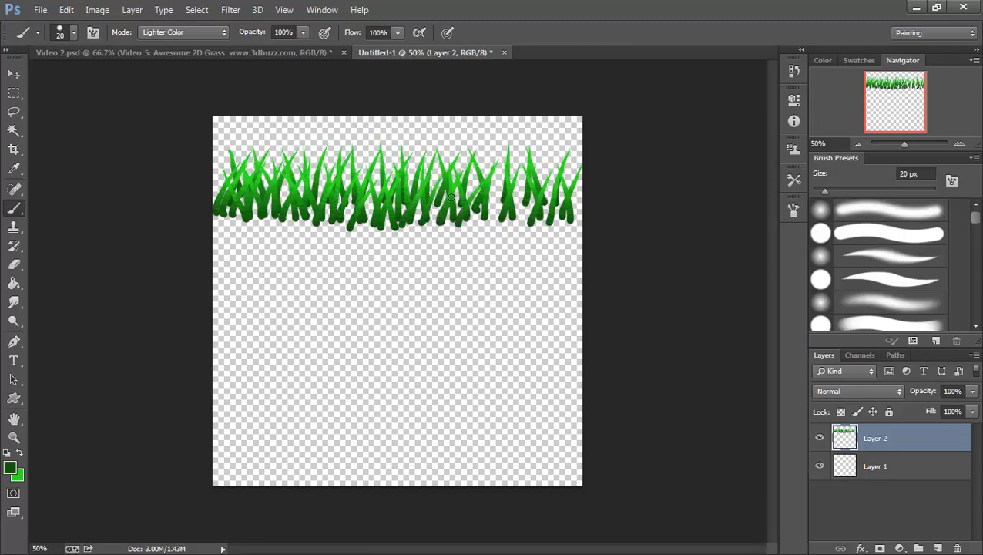
pyautogui.moveTo(475, 222)
pyautogui.mouseDown()
pyautogui.moveTo(499, 147)
pyautogui.moveTo(495, 218)
pyautogui.moveTo(530, 152)
pyautogui.mouseUp()
pyautogui.moveTo(516, 219)
pyautogui.mouseDown()
pyautogui.moveTo(528, 164)
pyautogui.moveTo(536, 215)
pyautogui.moveTo(567, 154)
pyautogui.mouseUp()
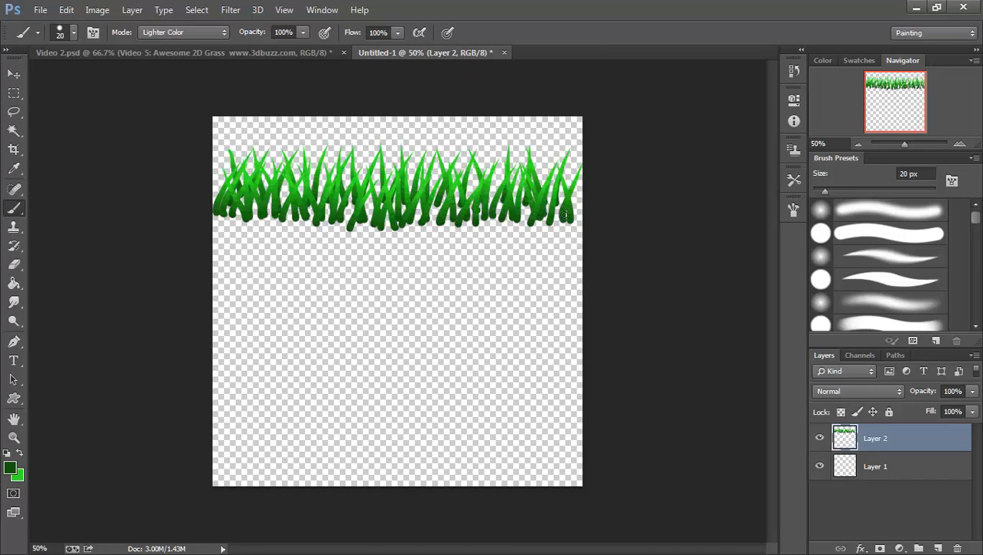
pyautogui.moveTo(560, 213); pyautogui.dragTo(566, 163)
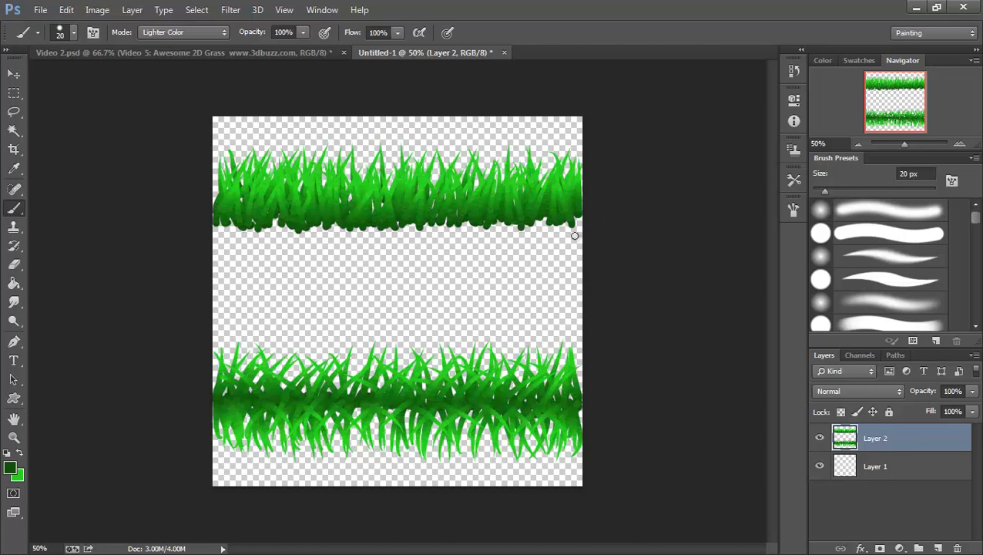
pyautogui.click(793, 209)
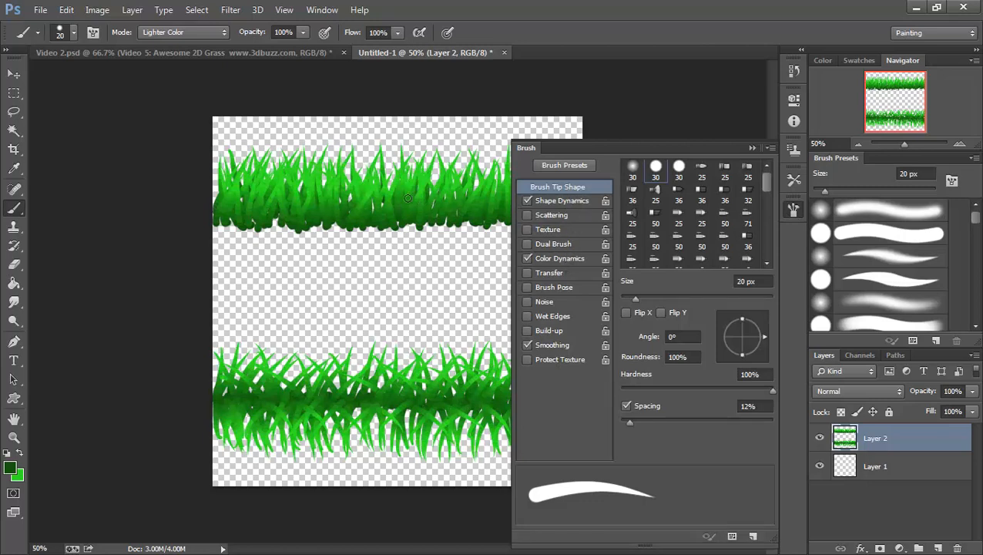
pyautogui.click(752, 148)
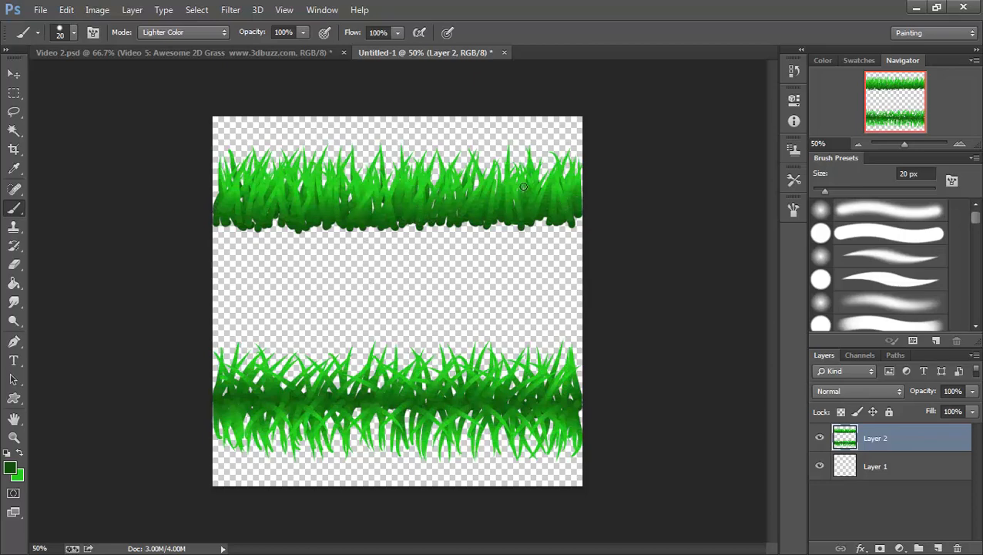
# Select the upper grass strip with a rectangular marquee and stretch it downward with Free Transform to about 135% height.
pyautogui.click(14, 93)
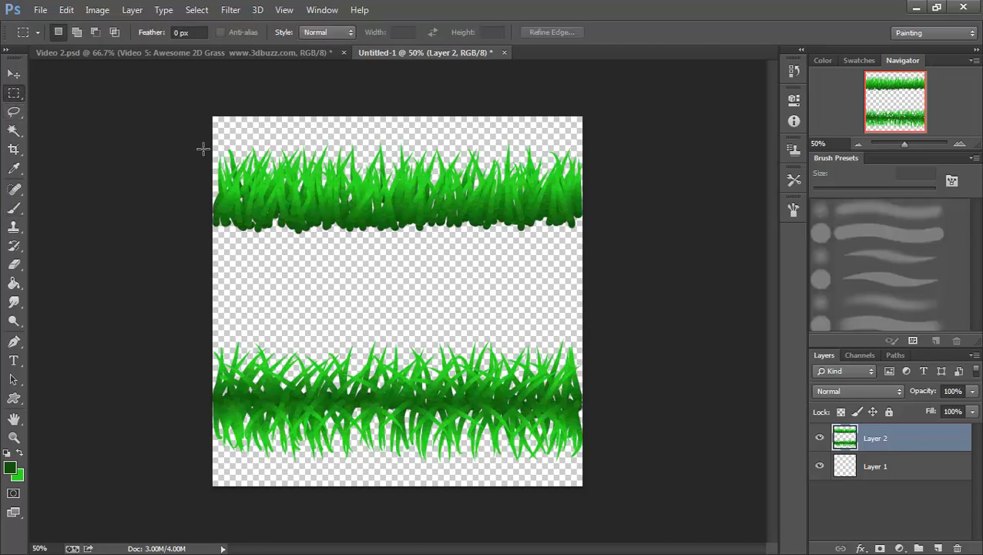
pyautogui.moveTo(204, 116); pyautogui.dragTo(601, 242)
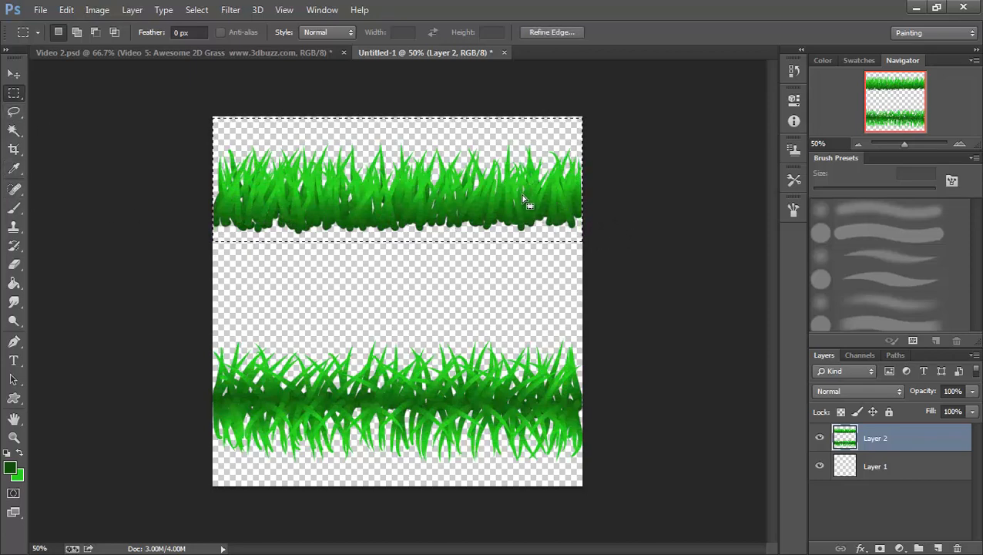
pyautogui.hotkey('ctrl', 't')
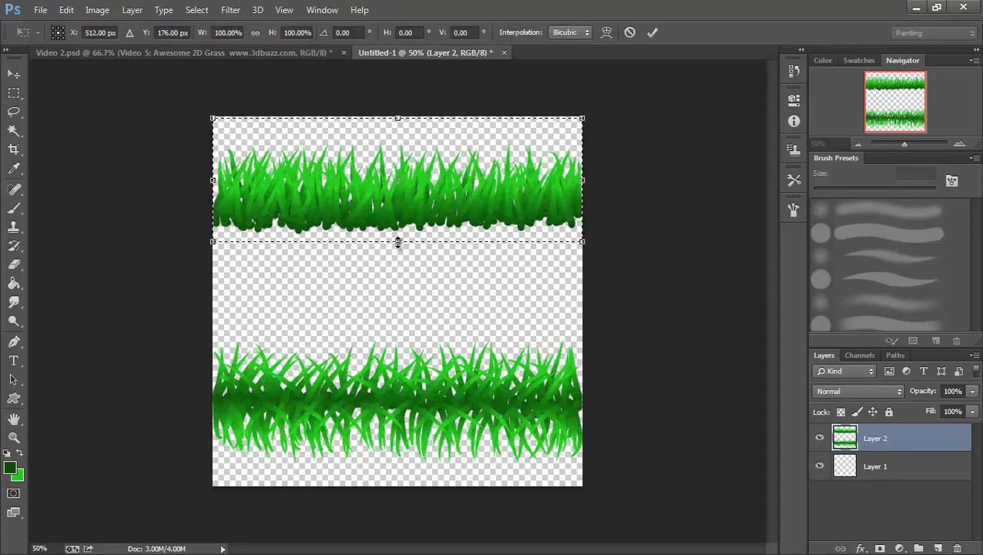
pyautogui.moveTo(398, 242); pyautogui.dragTo(397, 285)
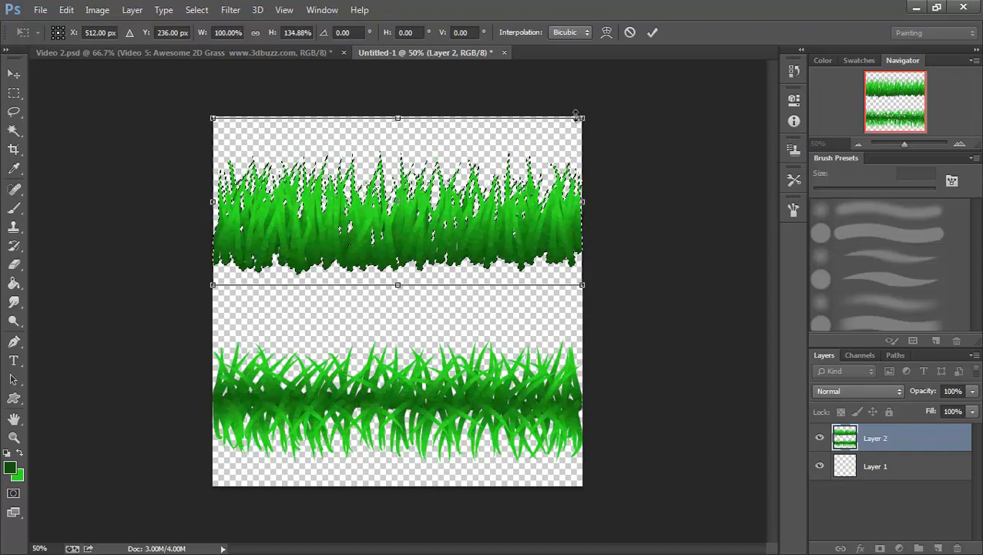
# Warp the upper grass strip into a mound by lowering both ends and raising the middle, apply the transform, and deselect.
pyautogui.click(607, 37)
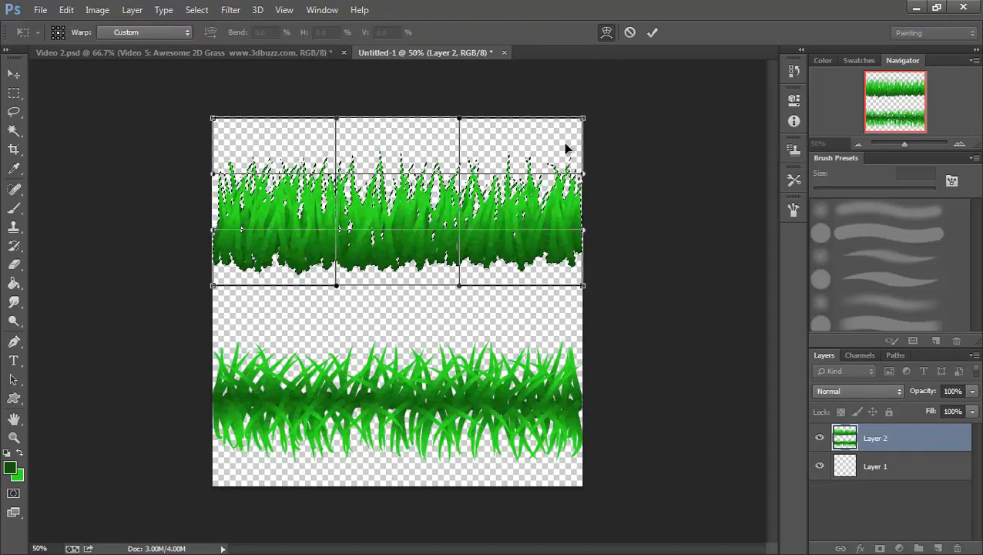
pyautogui.moveTo(572, 159); pyautogui.dragTo(561, 198)
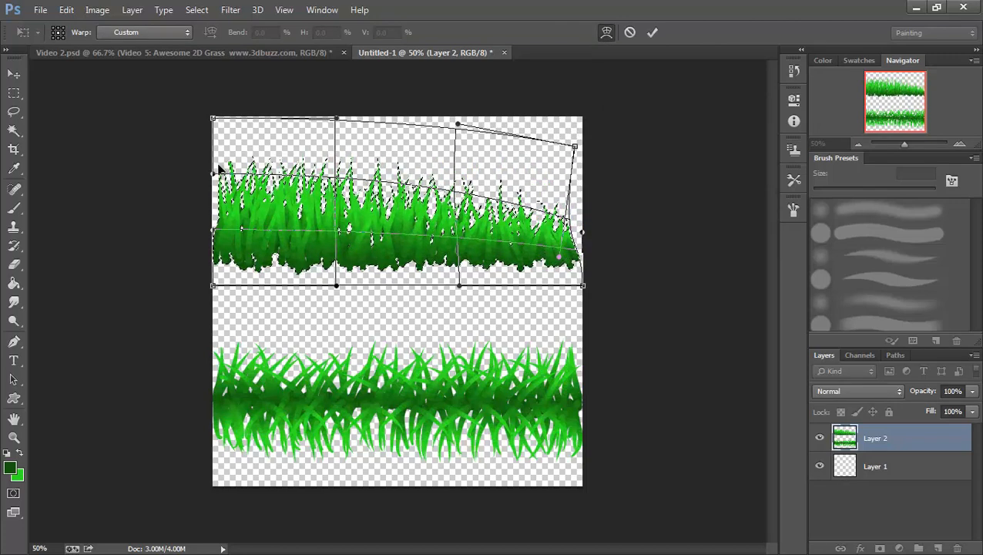
pyautogui.moveTo(220, 164); pyautogui.dragTo(220, 203)
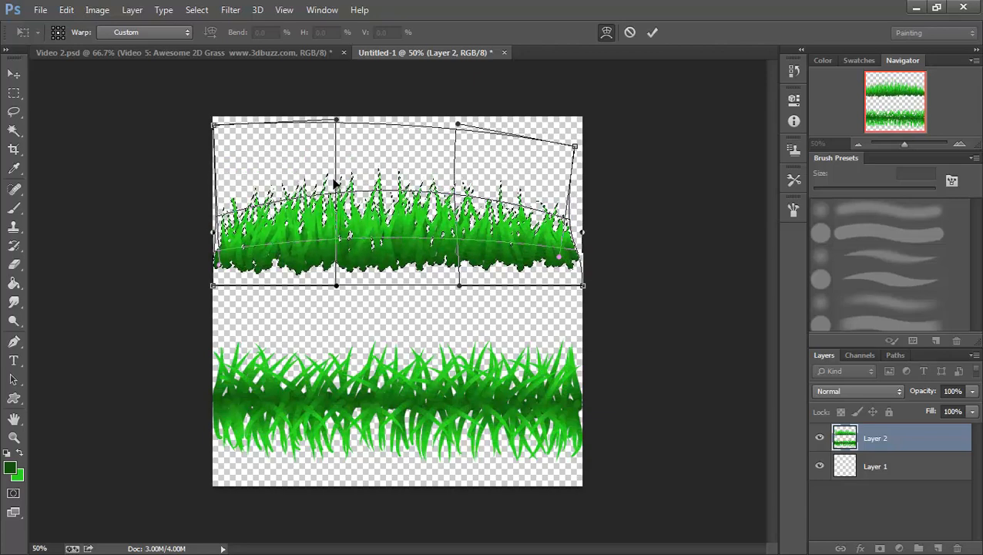
pyautogui.moveTo(334, 179); pyautogui.dragTo(335, 163)
pyautogui.moveTo(399, 153); pyautogui.dragTo(396, 115)
pyautogui.moveTo(497, 149); pyautogui.dragTo(500, 138)
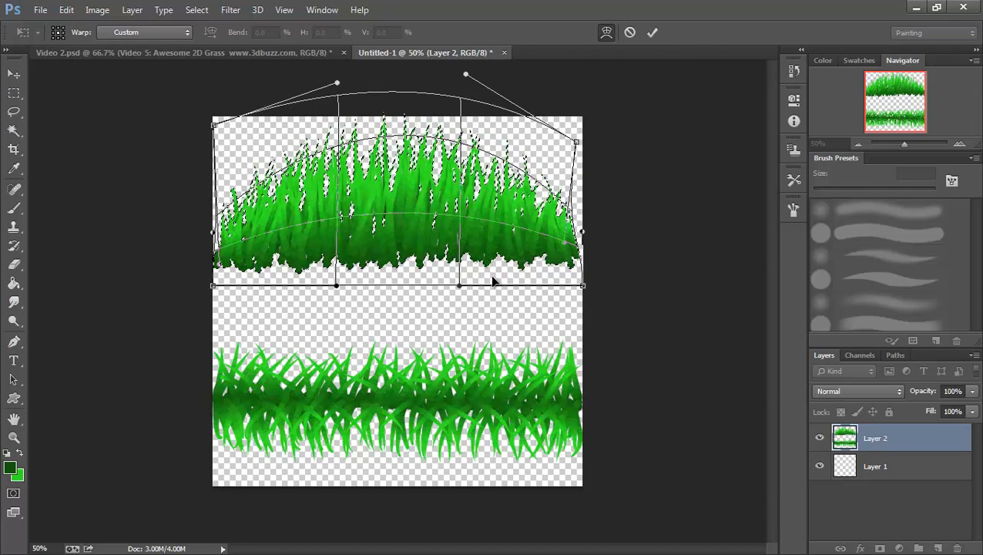
pyautogui.press('Return')
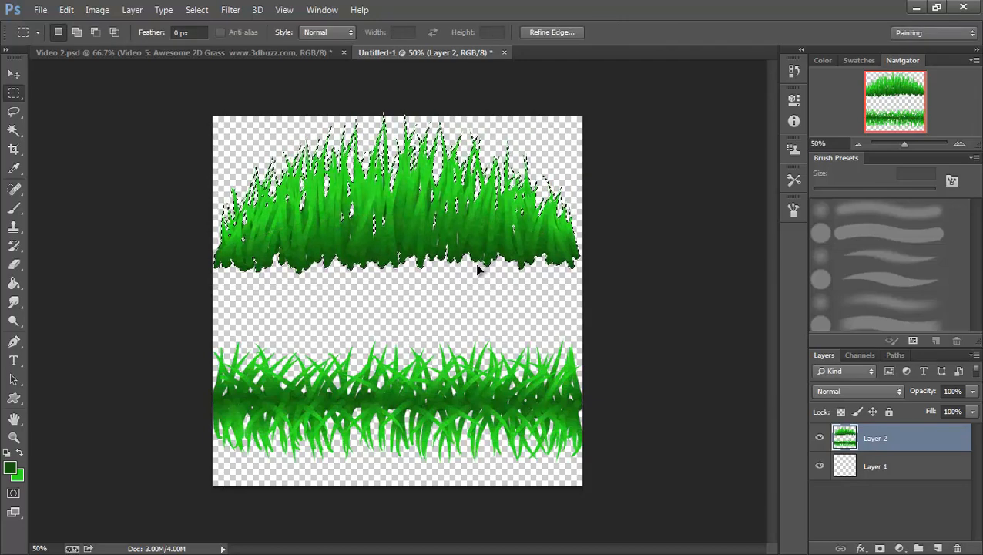
pyautogui.hotkey('ctrl', 'd')
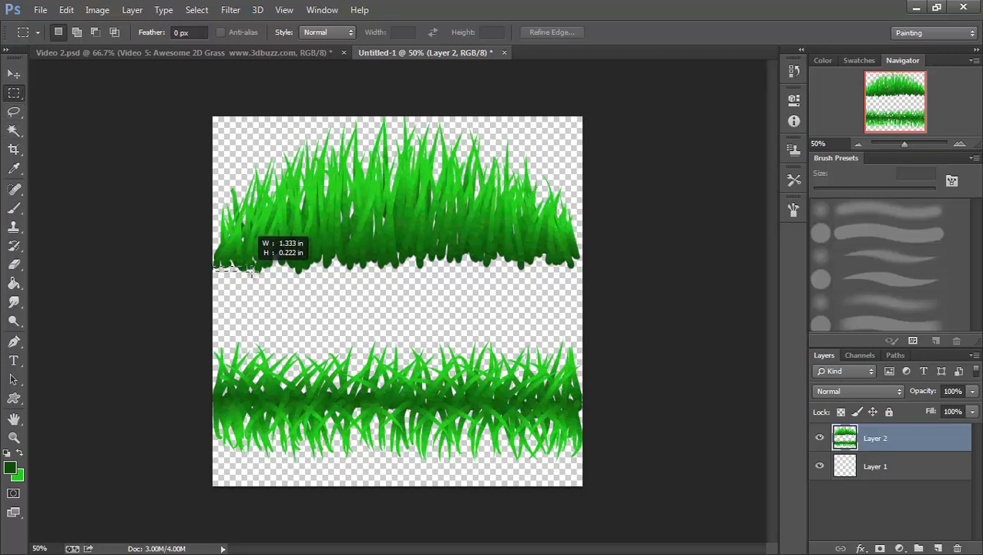
# Trim the uneven base of the upper grass mound by deleting a thin full-width rectangular selection along it, and clear the selection.
pyautogui.moveTo(252, 269); pyautogui.dragTo(617, 279)
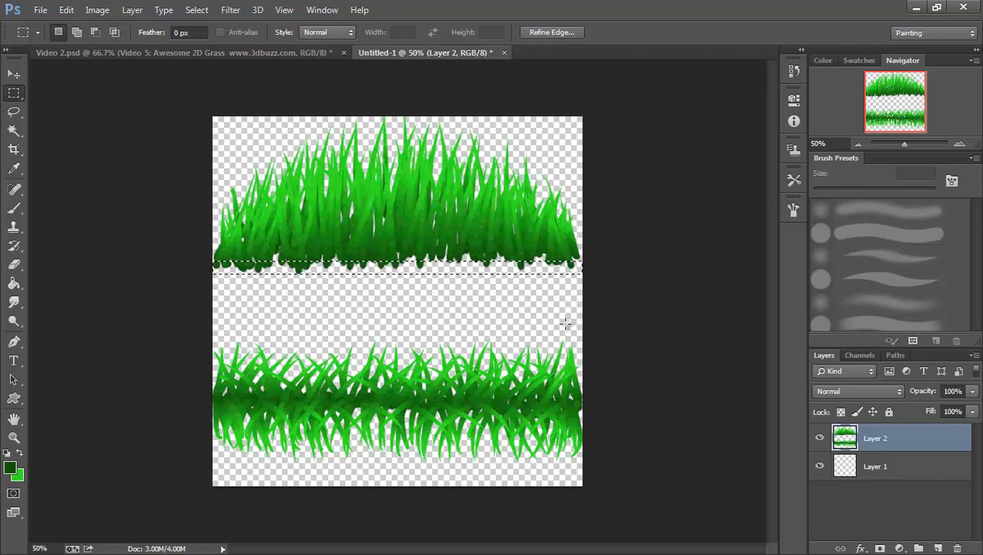
pyautogui.press('Delete')
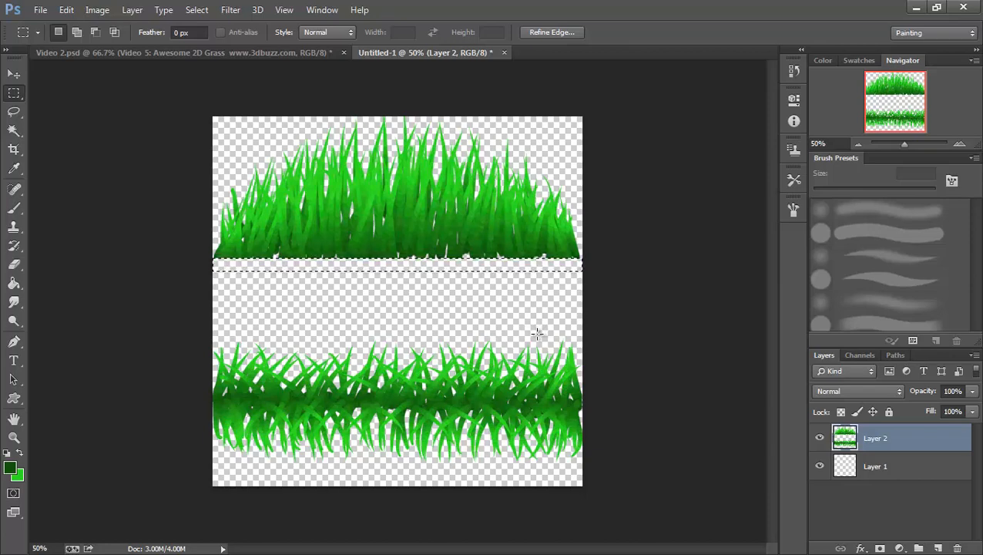
pyautogui.hotkey('ctrl', 'd')
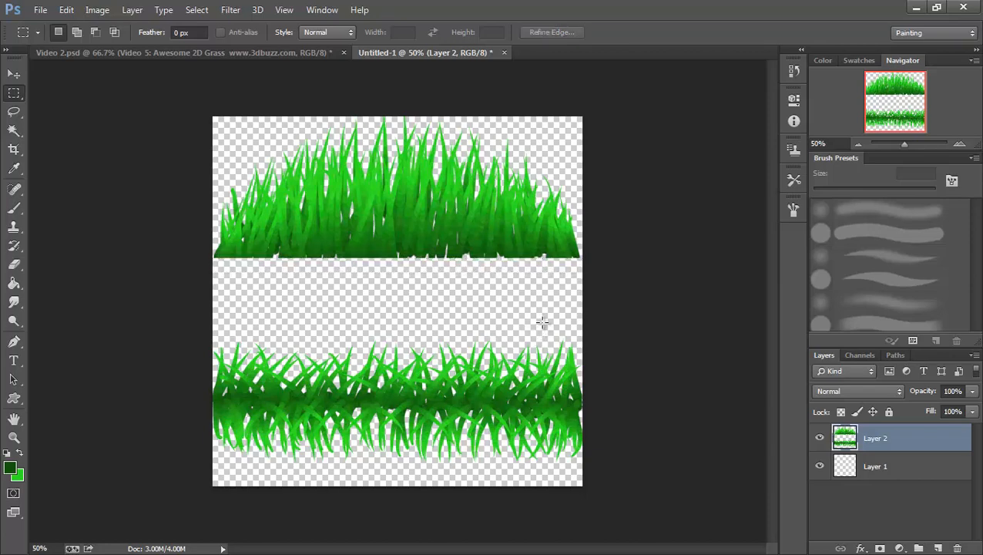